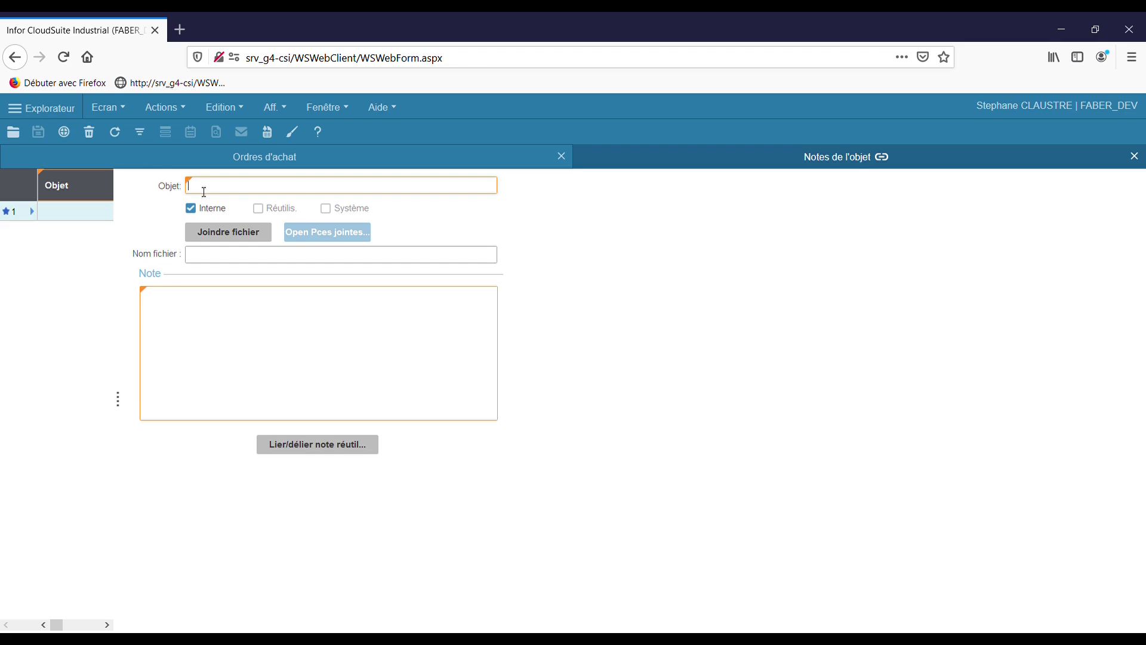
Add a non-internal note with subject "A" and text "Ceci est une note d'entête" to the purchase order, then save and close it.
{"action": "type", "text": "A"}
{"action": "left_click", "coordinate": [197, 212]}
{"action": "left_click", "coordinate": [195, 212]}
{"action": "left_click", "coordinate": [194, 212]}
{"action": "type", "text": "Ceci est une"}
{"action": "key", "text": "BackSpace"}
{"action": "type", "text": "une note d'entête"}
{"action": "left_click", "coordinate": [38, 132]}
{"action": "left_click", "coordinate": [1135, 156]}
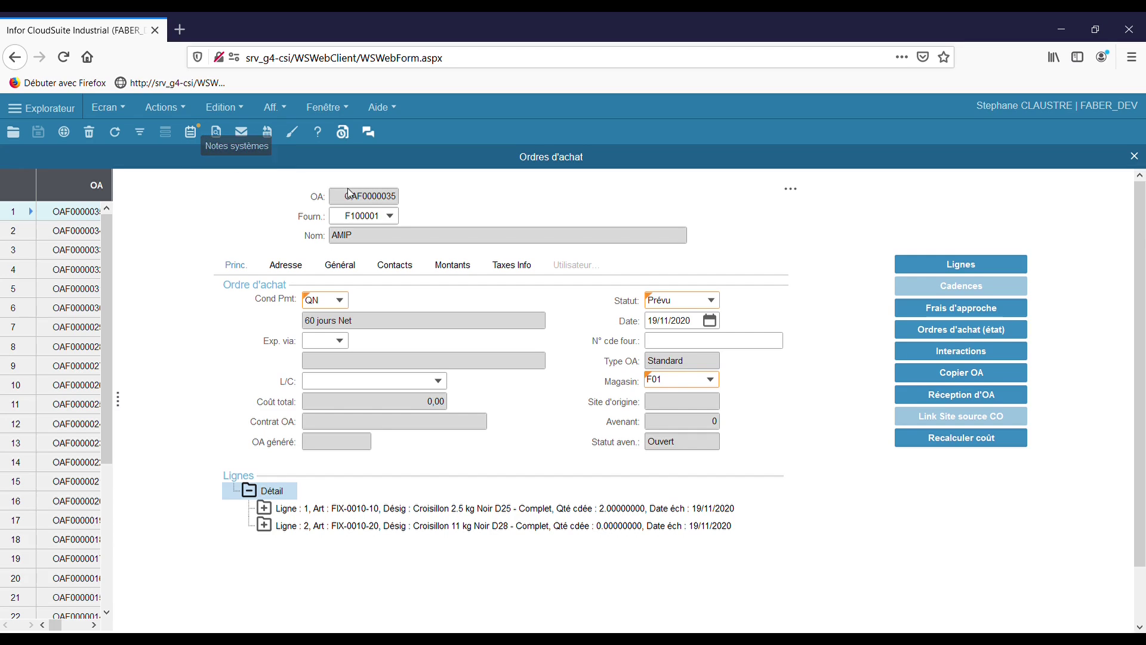
Compare the notes marker on the first two purchase orders and reopen the notes of the first order.
{"action": "left_click", "coordinate": [76, 237]}
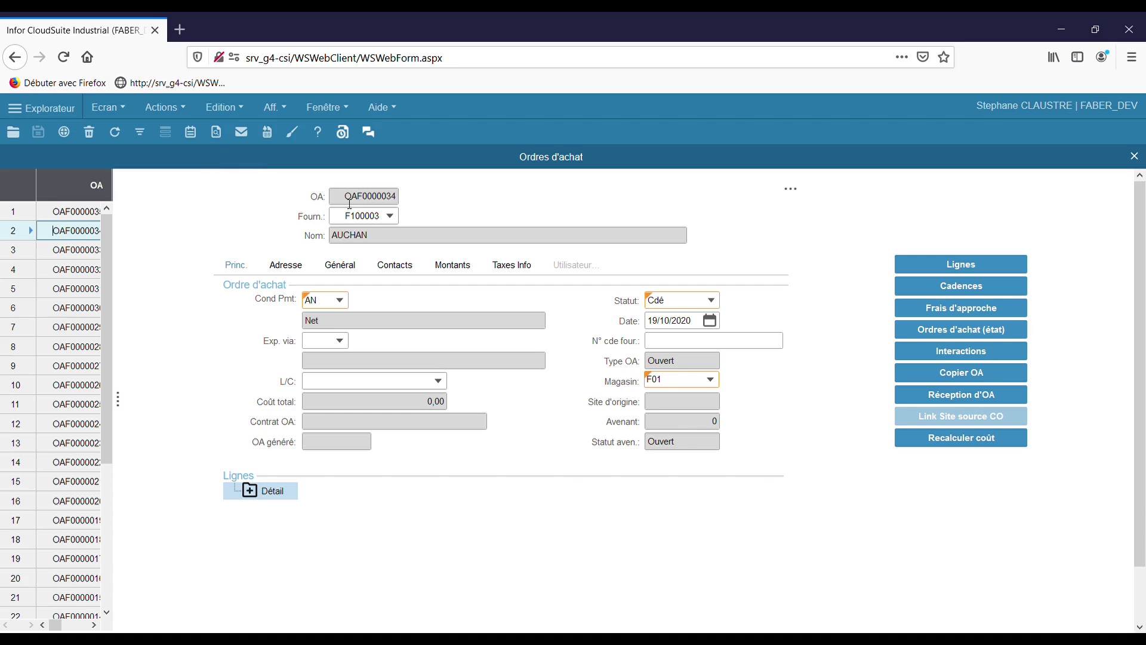
{"action": "left_click", "coordinate": [69, 212]}
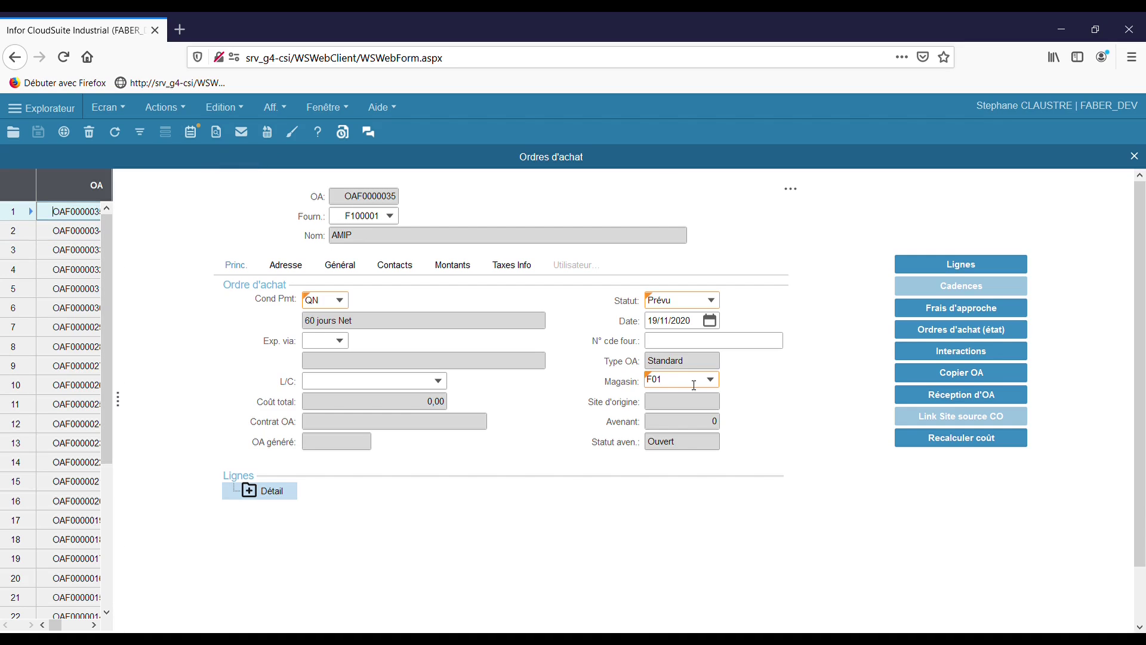
{"action": "left_click", "coordinate": [192, 135]}
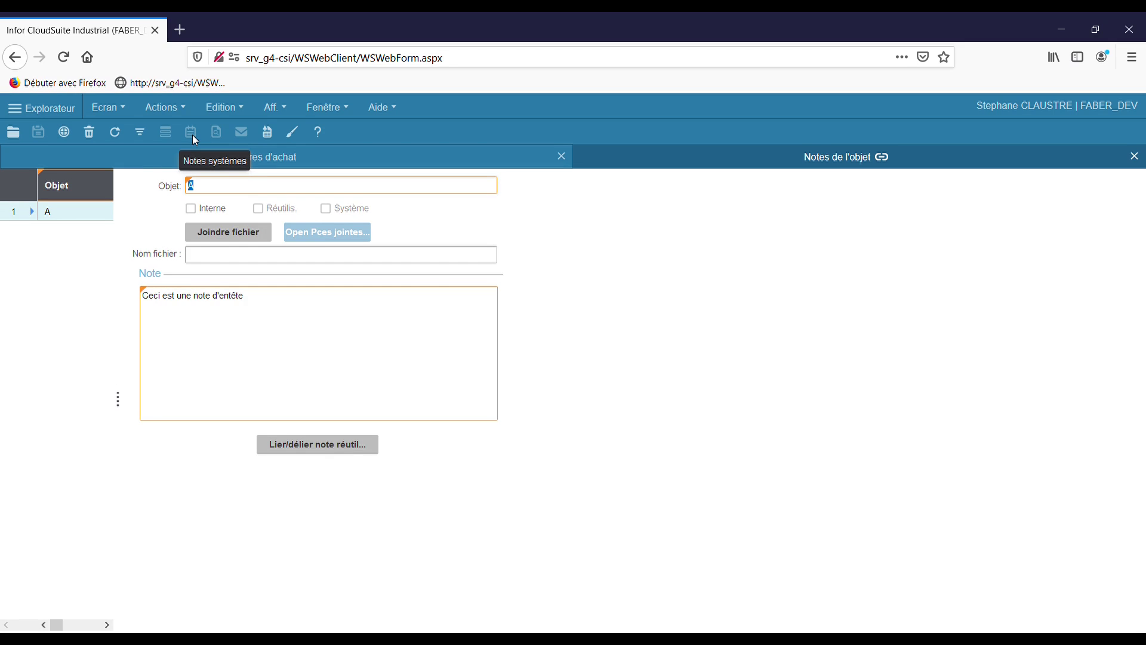
Link the shared reusable note "Fermeture Entrepôt" to the purchase order, then save and close the order's notes.
{"action": "left_click", "coordinate": [311, 445]}
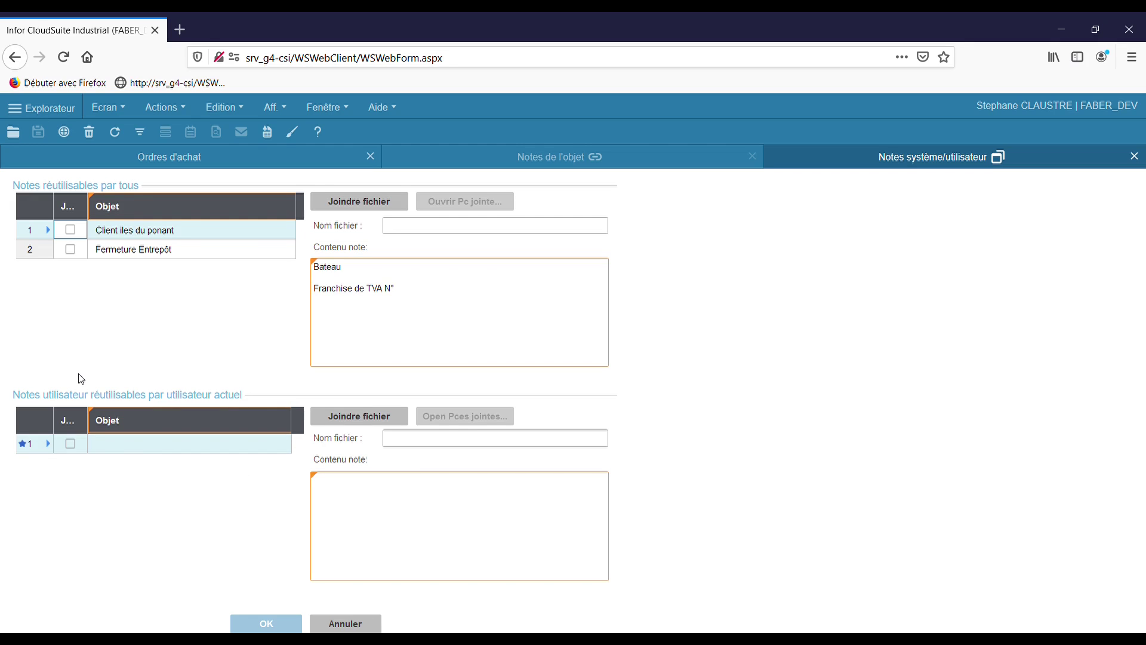
{"action": "left_click", "coordinate": [70, 248]}
{"action": "left_click", "coordinate": [70, 249]}
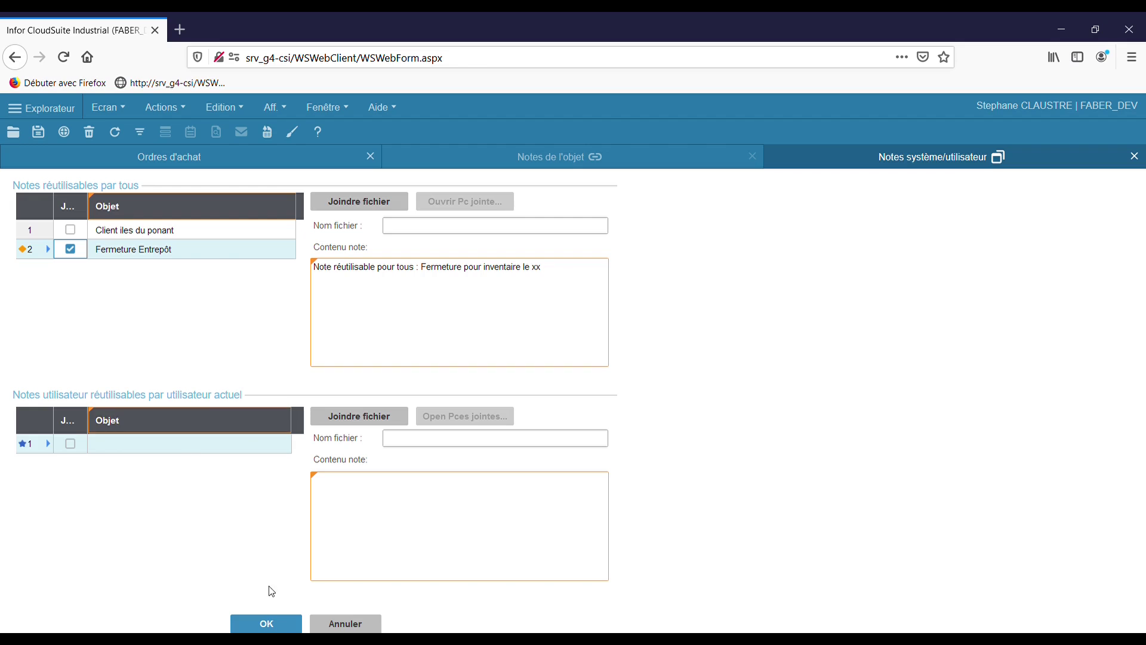
{"action": "left_click", "coordinate": [276, 629]}
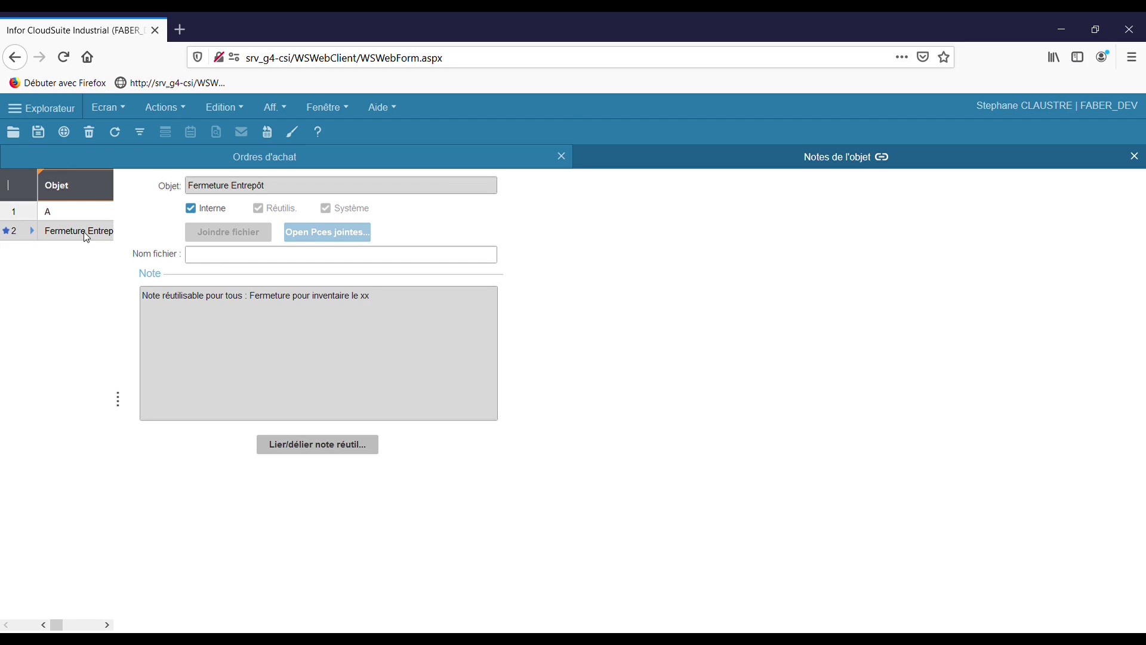
{"action": "left_click", "coordinate": [38, 132]}
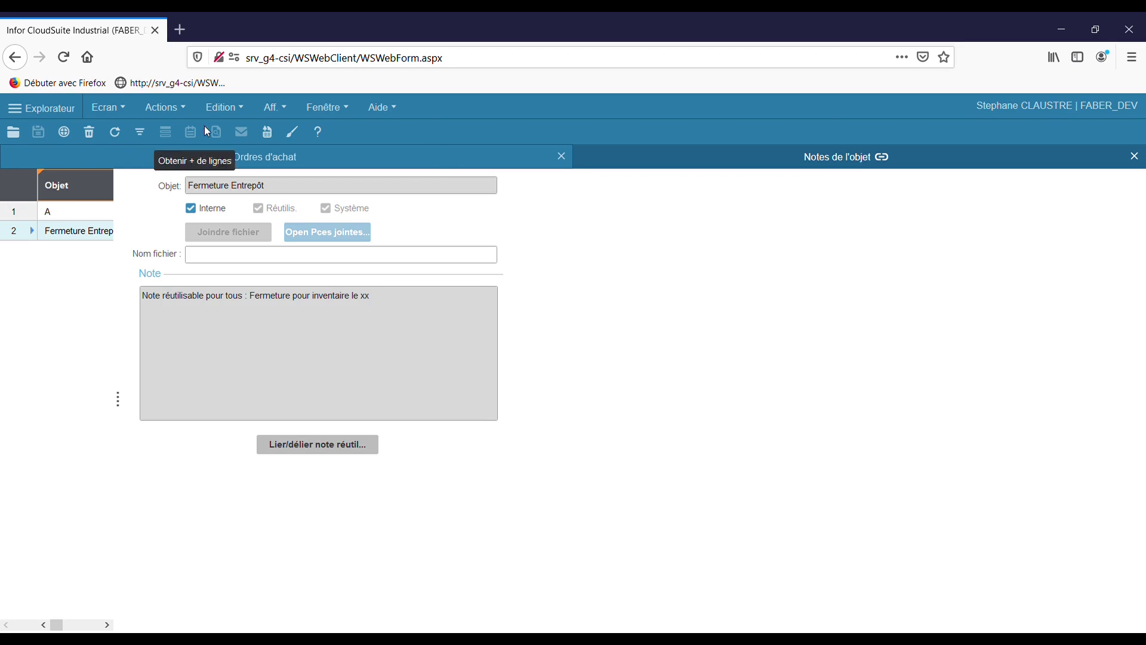
{"action": "left_click", "coordinate": [1132, 157]}
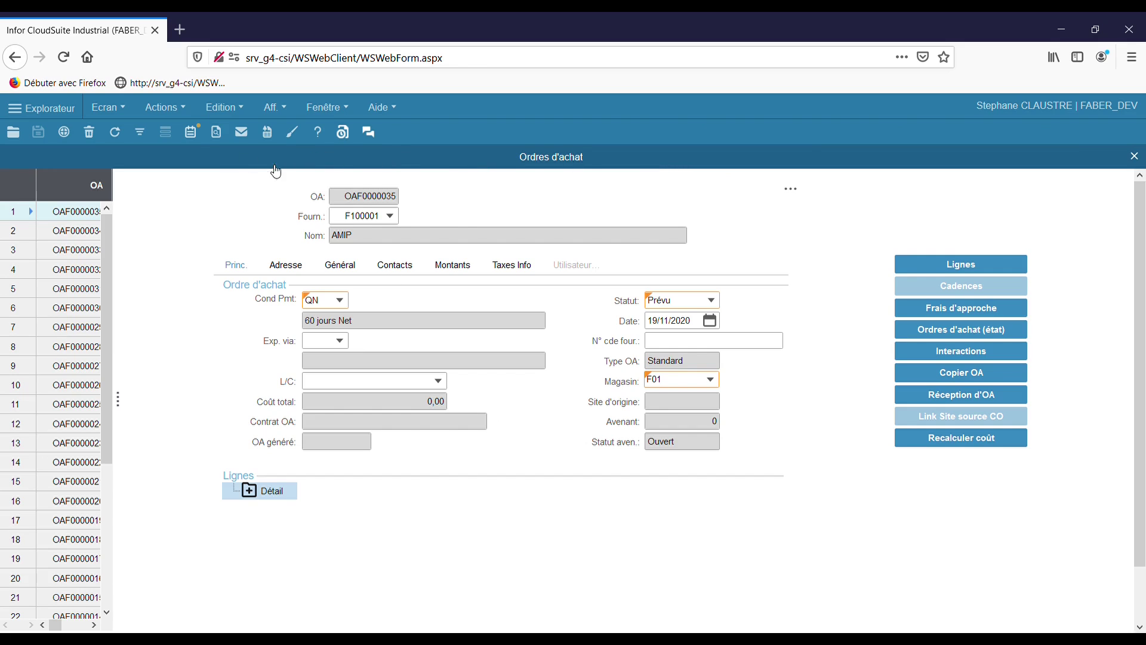
Reopen the purchase order's notes and compare note "A" with the linked "Fermeture Entrepôt" note.
{"action": "left_click", "coordinate": [191, 132]}
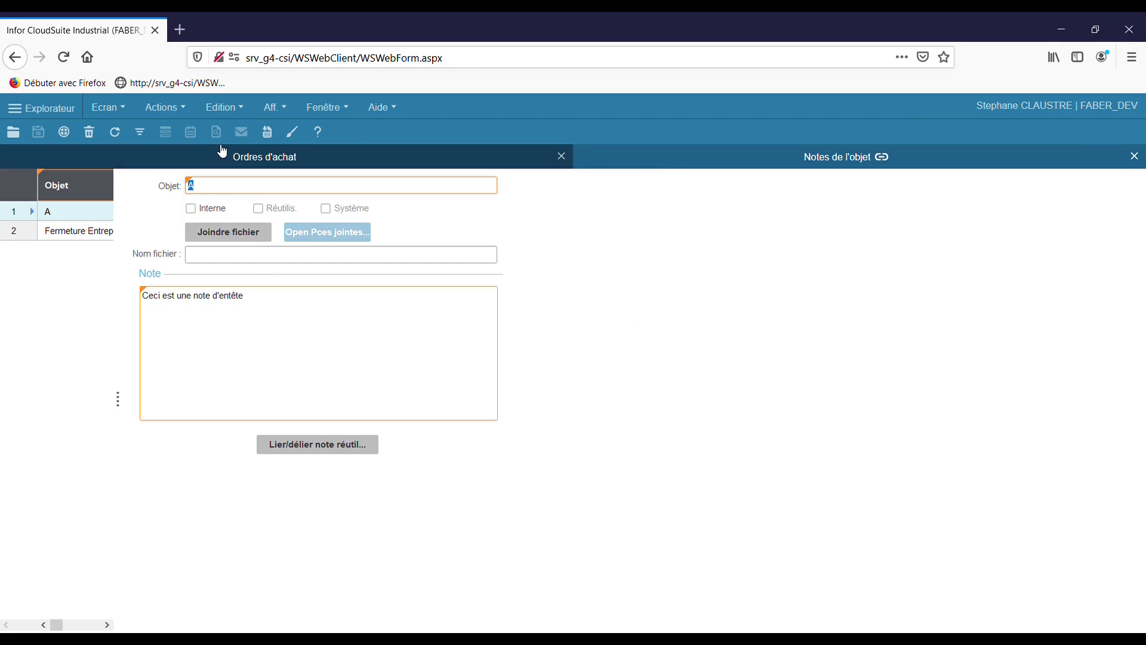
{"action": "left_click", "coordinate": [192, 184]}
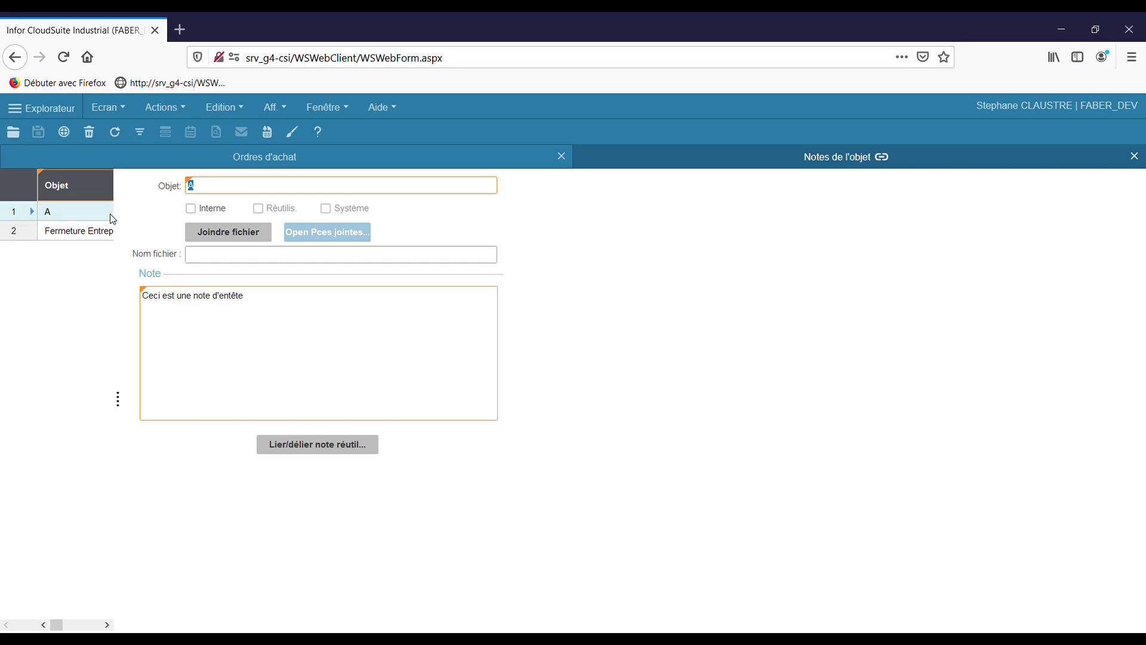
{"action": "left_click", "coordinate": [84, 213]}
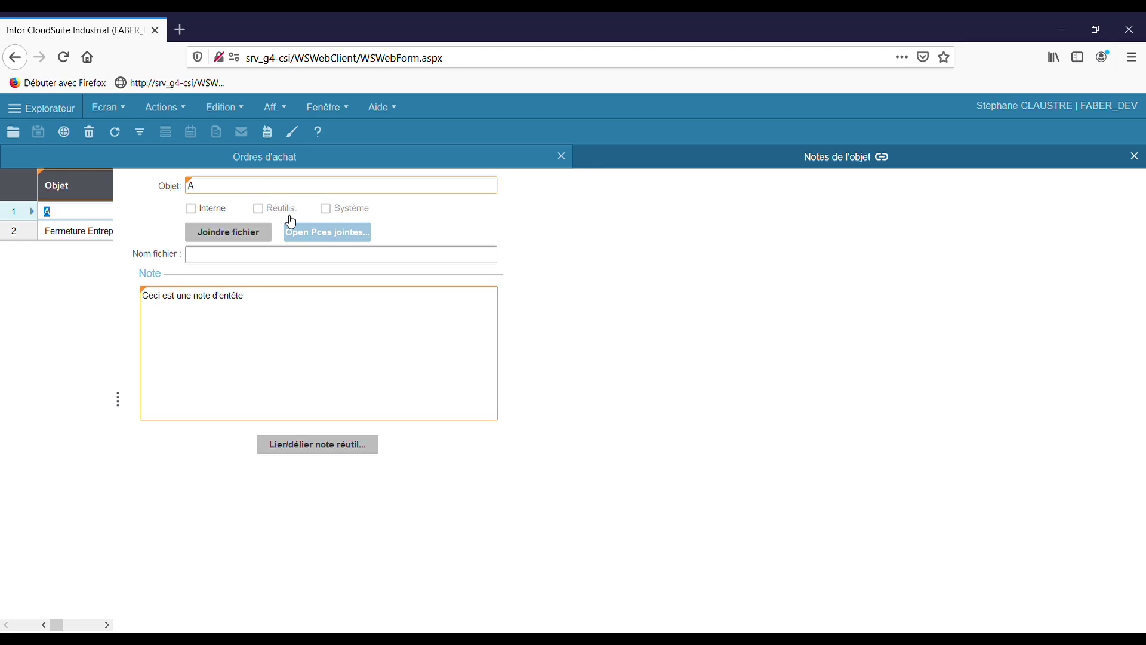
{"action": "left_click", "coordinate": [79, 234]}
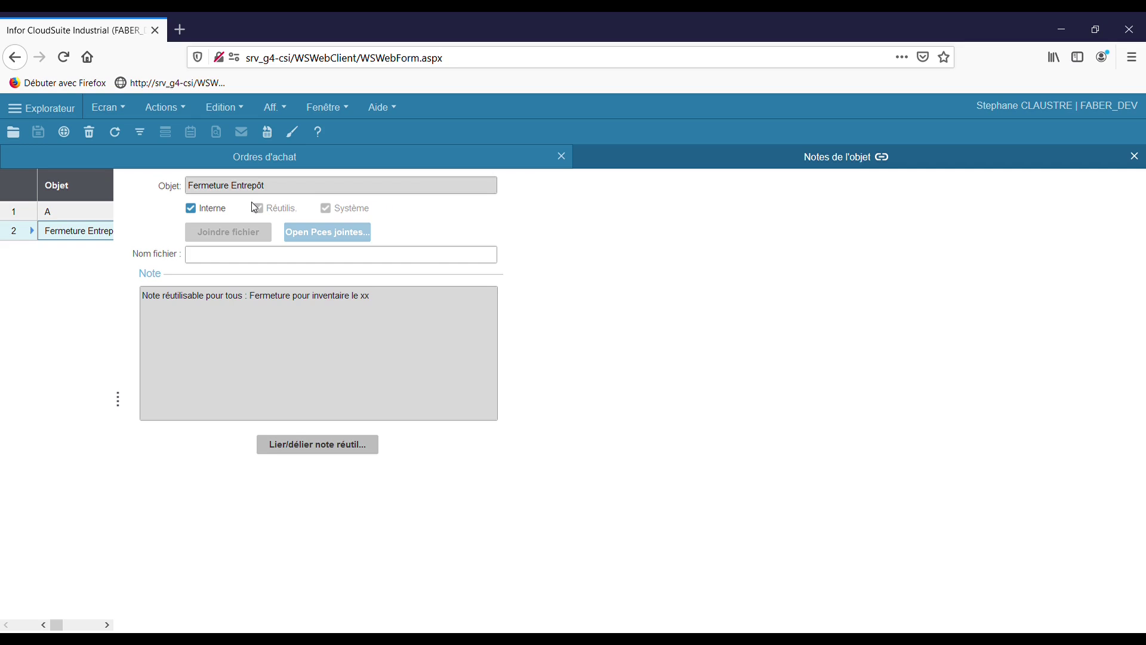
Append "- modification" to the text of note "A" and save the change.
{"action": "left_click", "coordinate": [69, 210]}
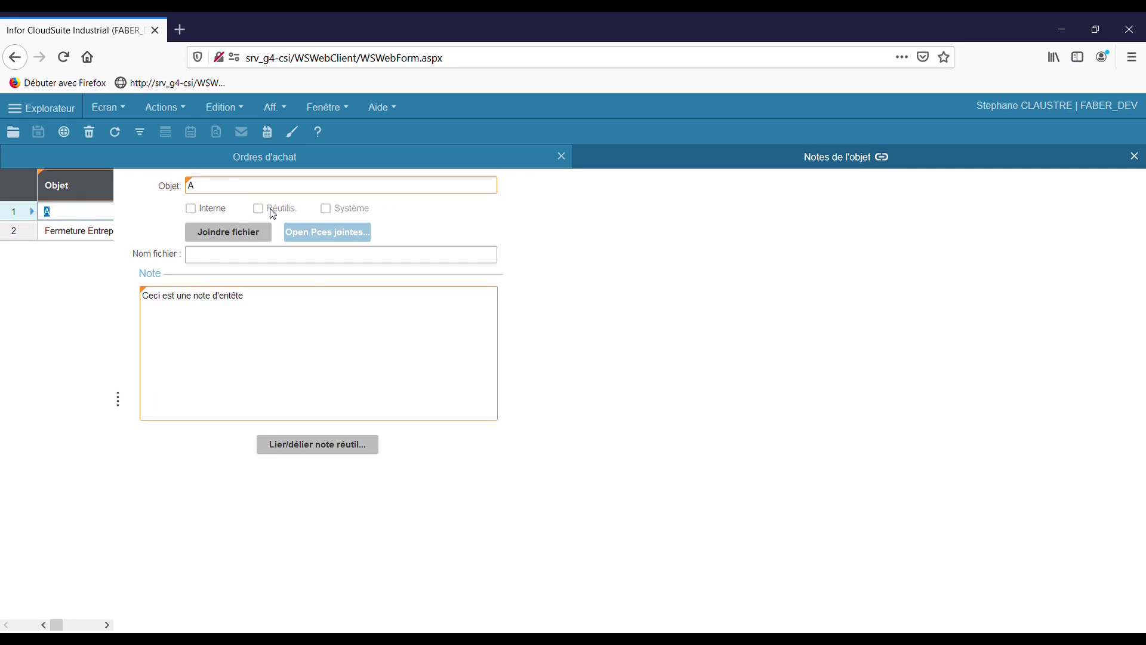
{"action": "left_click", "coordinate": [294, 299]}
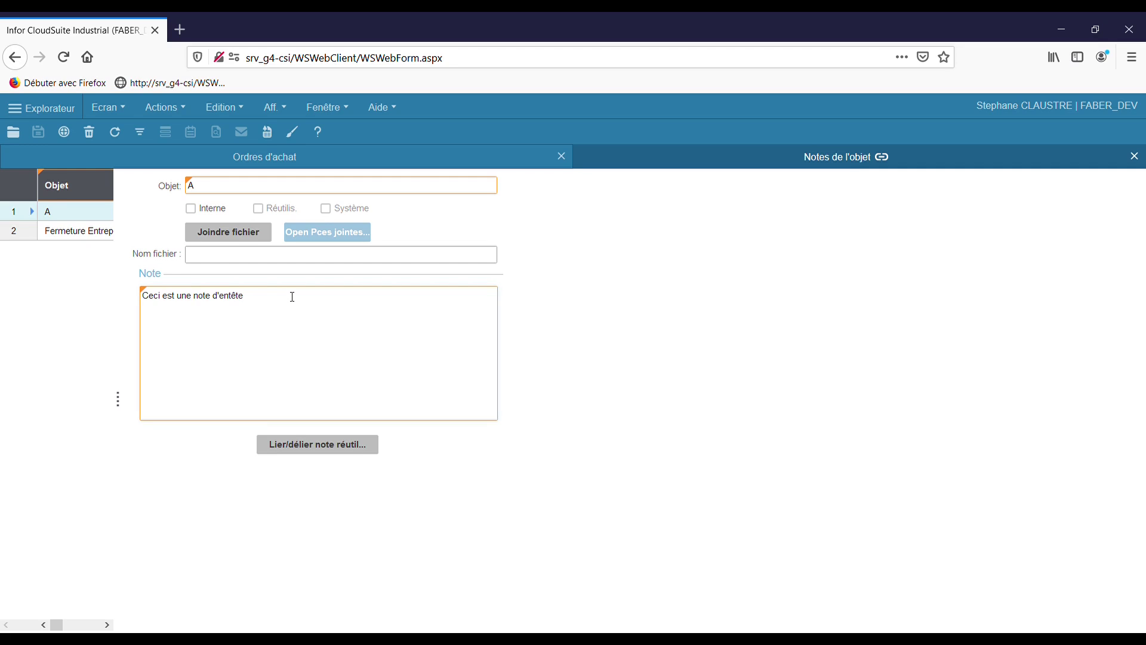
{"action": "type", "text": "- modification"}
{"action": "left_click", "coordinate": [71, 234]}
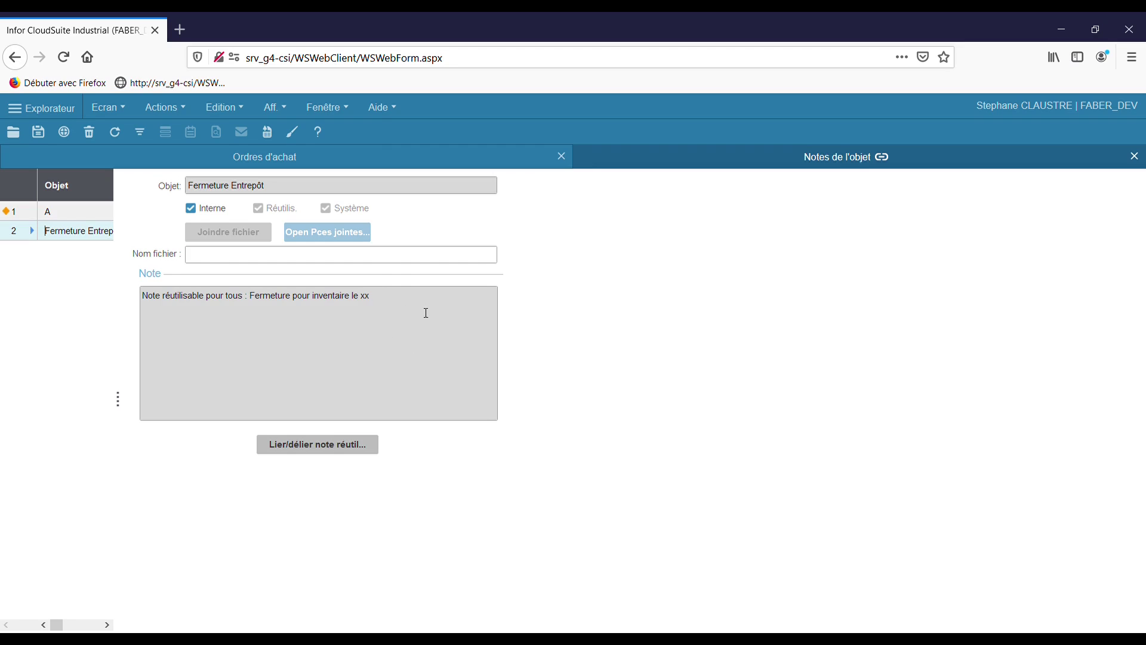
{"action": "key", "text": "ctrl+s"}
Append "-modifier" to the content of the reusable note "Fermeture Entrepôt", then save and close the reusable notes form.
{"action": "left_click", "coordinate": [333, 452]}
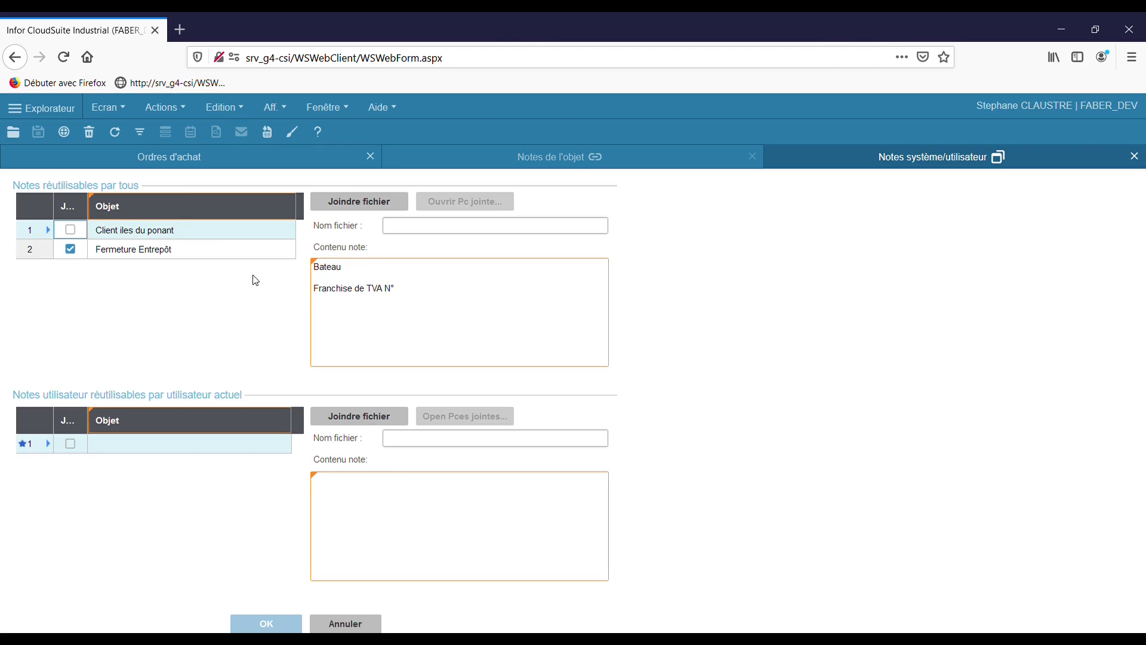
{"action": "left_click", "coordinate": [233, 257]}
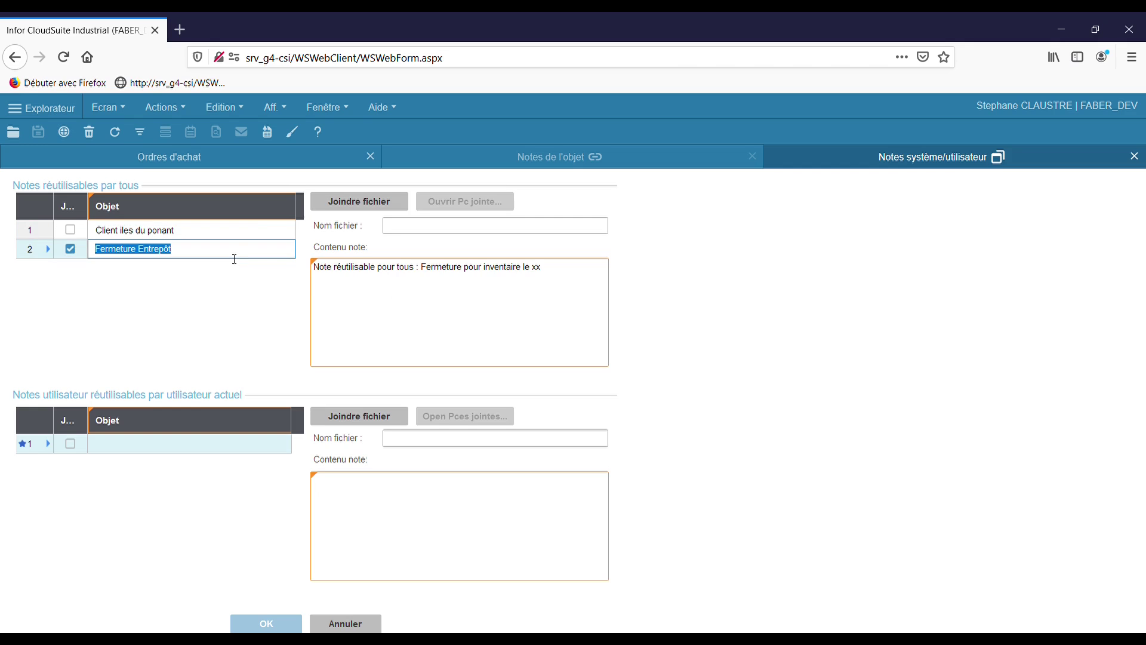
{"action": "left_click", "coordinate": [548, 266]}
{"action": "type", "text": "m"}
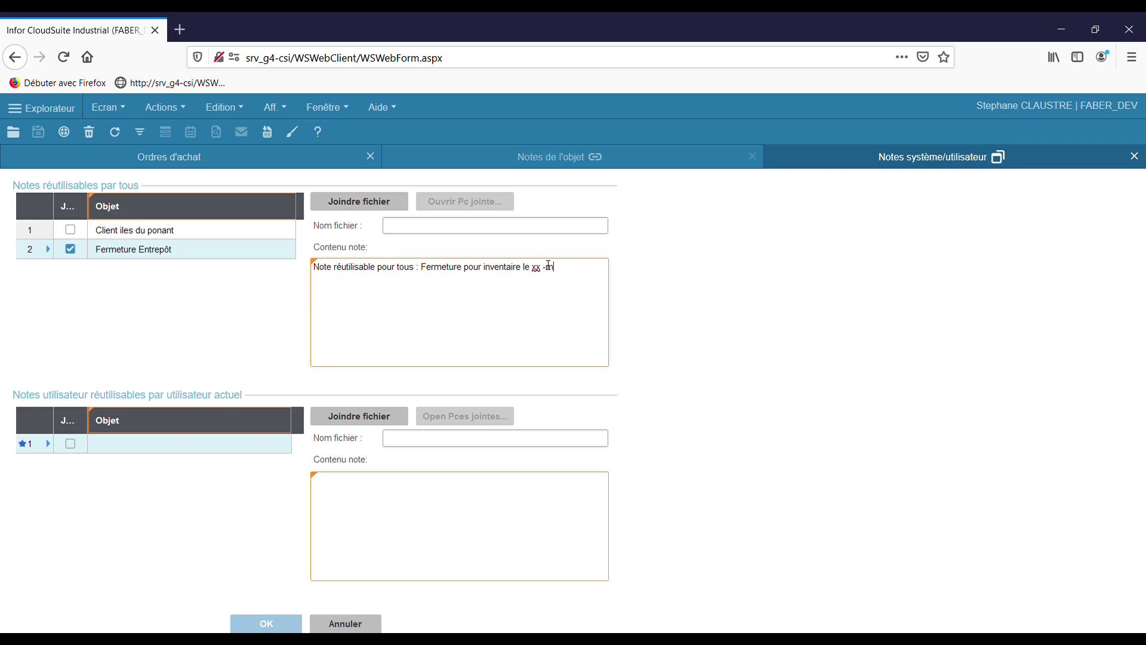
{"action": "type", "text": "odifier"}
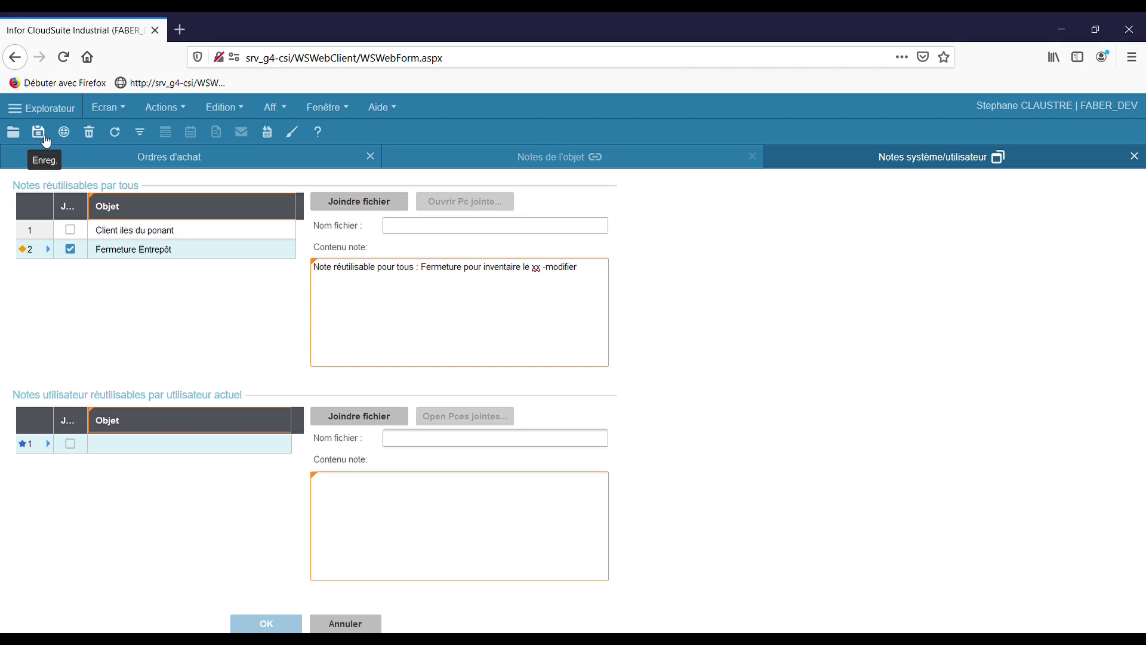
{"action": "left_click", "coordinate": [39, 131]}
{"action": "left_click", "coordinate": [1135, 156]}
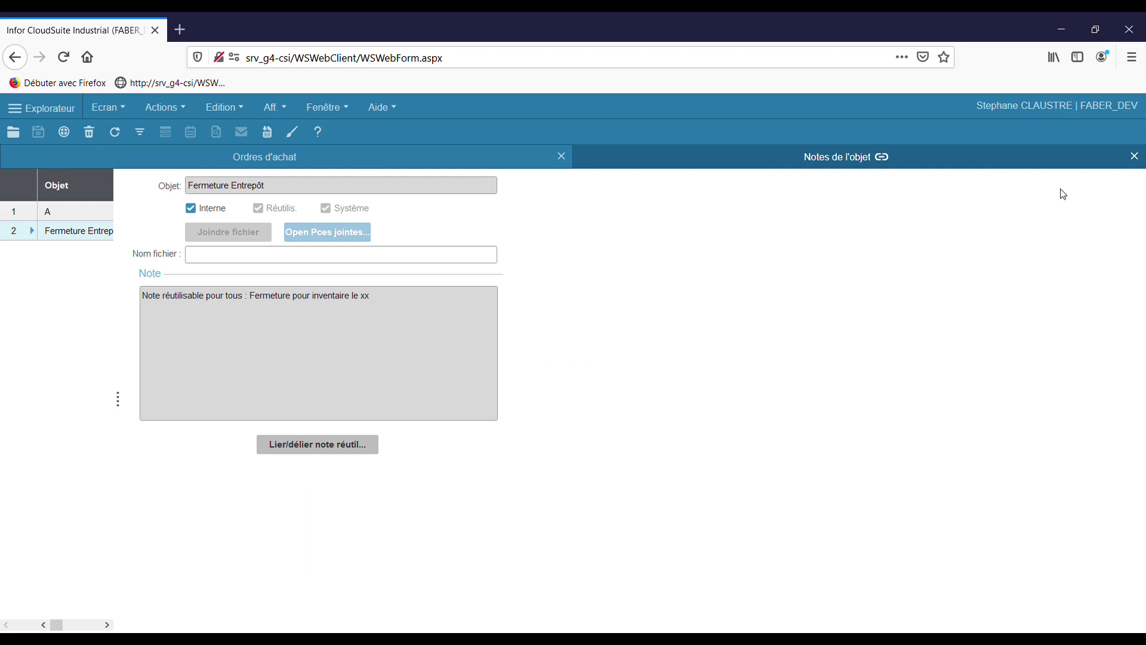
Refresh the order's notes and check the text of the linked "Fermeture Entrepôt" note.
{"action": "left_click", "coordinate": [116, 133]}
{"action": "left_click", "coordinate": [116, 133]}
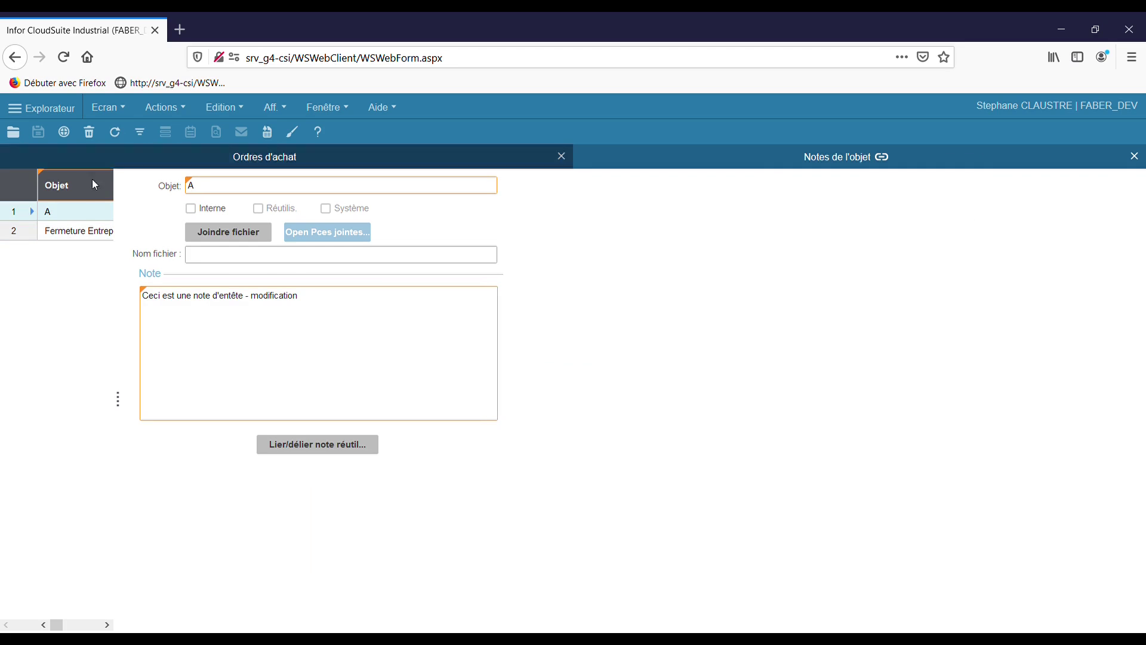
{"action": "left_click", "coordinate": [79, 235]}
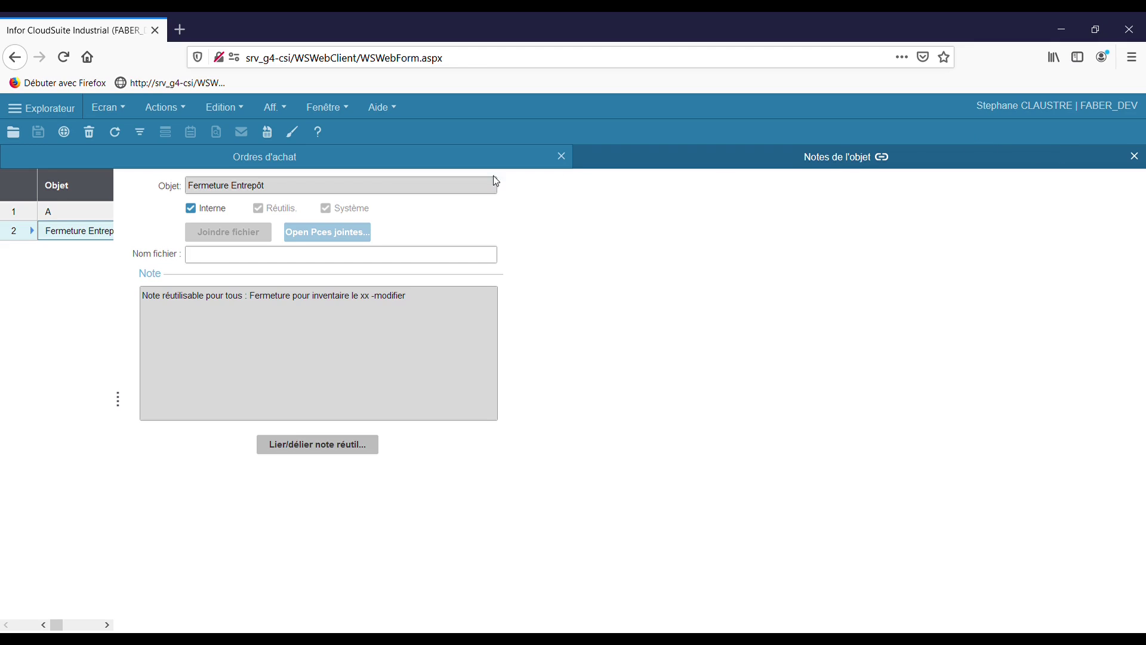
Check the notes marker on the third purchase order in the list and go to the object notes.
{"action": "left_click", "coordinate": [202, 165]}
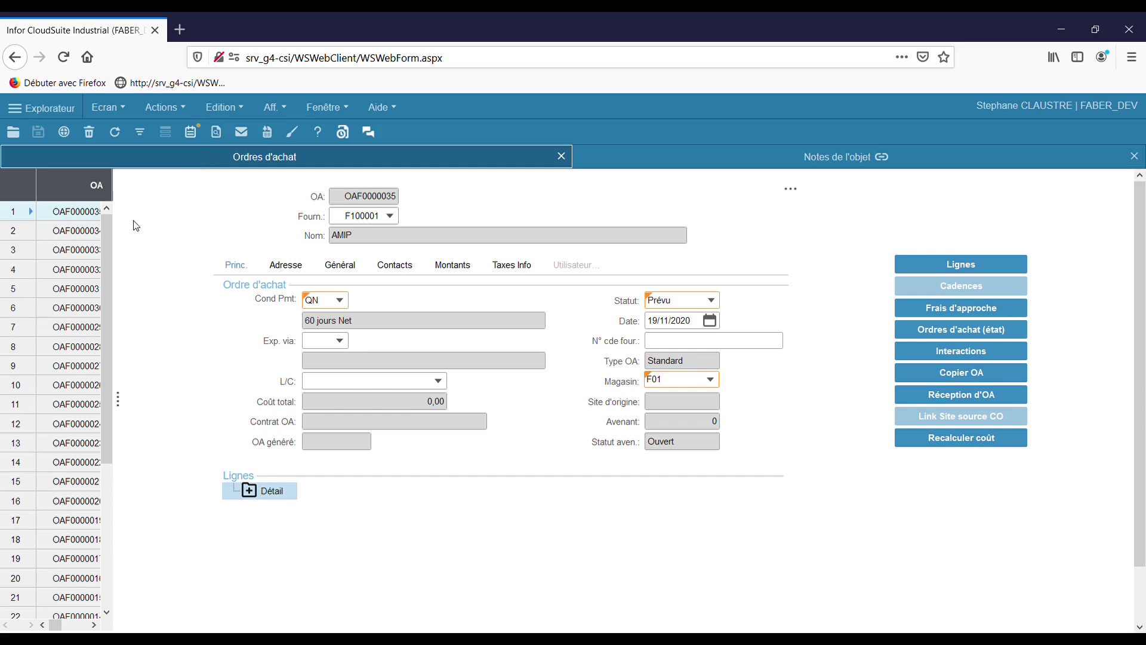
{"action": "left_click", "coordinate": [79, 258]}
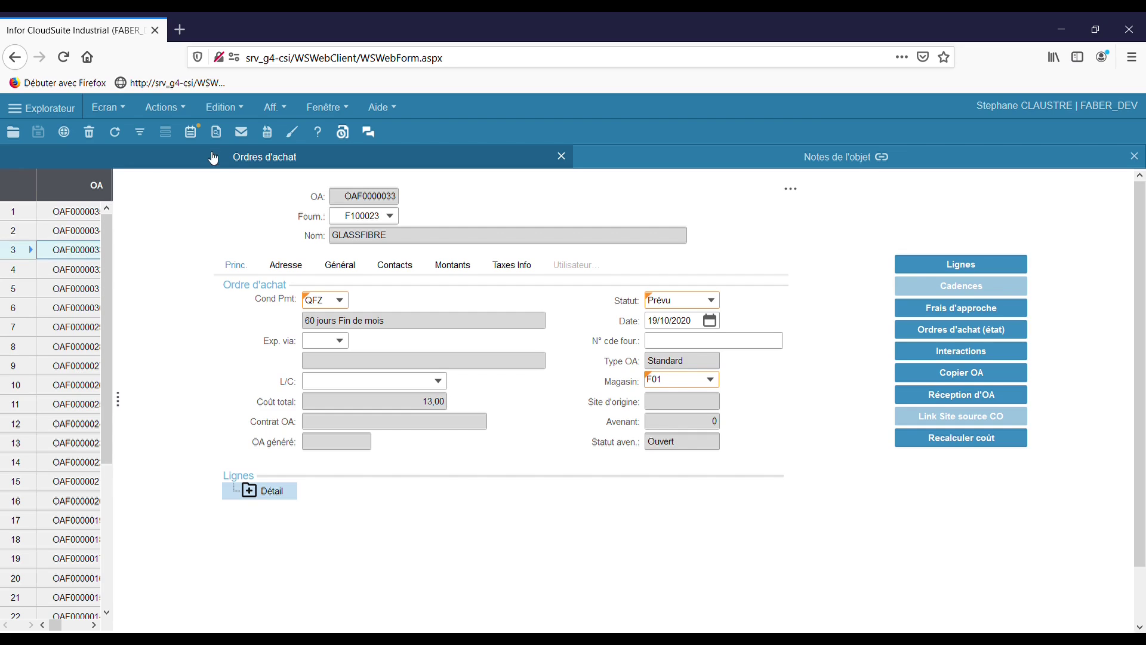
{"action": "left_click", "coordinate": [197, 137]}
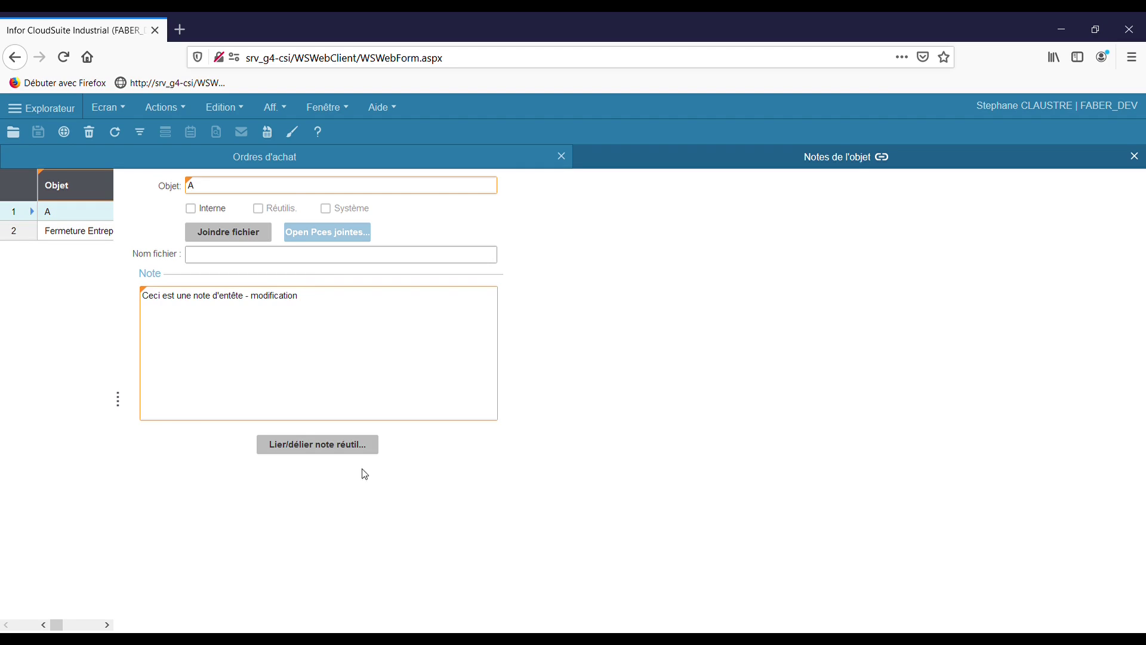
Create a reusable note for everyone titled "Test" with the content "Mon commentaire", then save and close the form.
{"action": "left_click", "coordinate": [319, 452]}
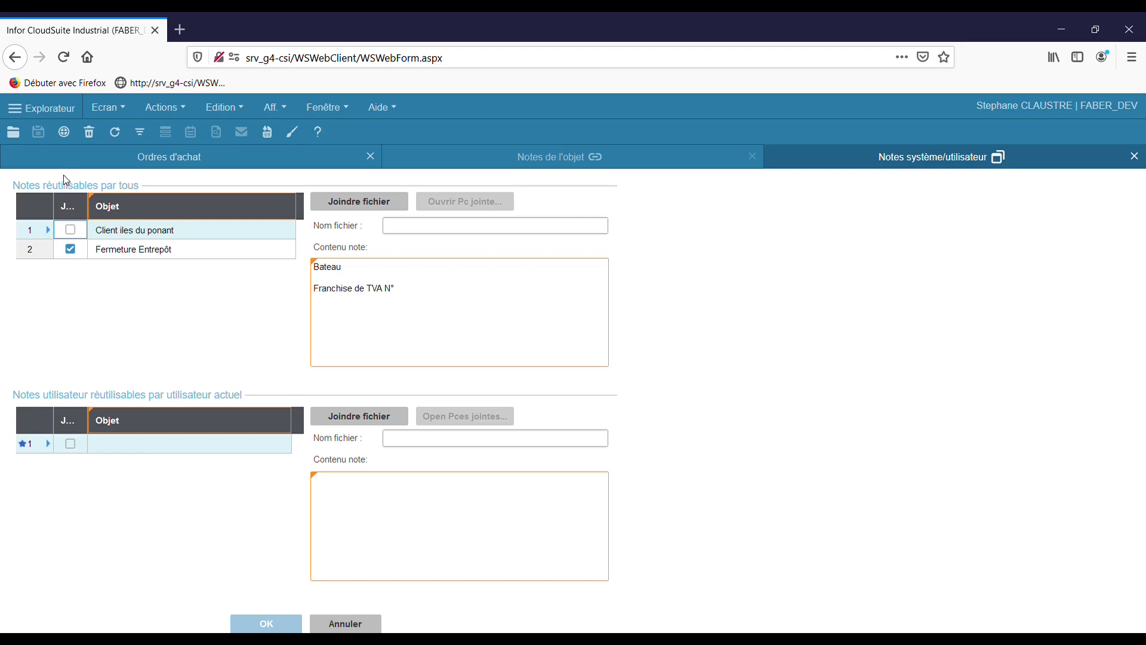
{"action": "left_click", "coordinate": [65, 132]}
{"action": "type", "text": "Test"}
{"action": "left_click", "coordinate": [28, 250]}
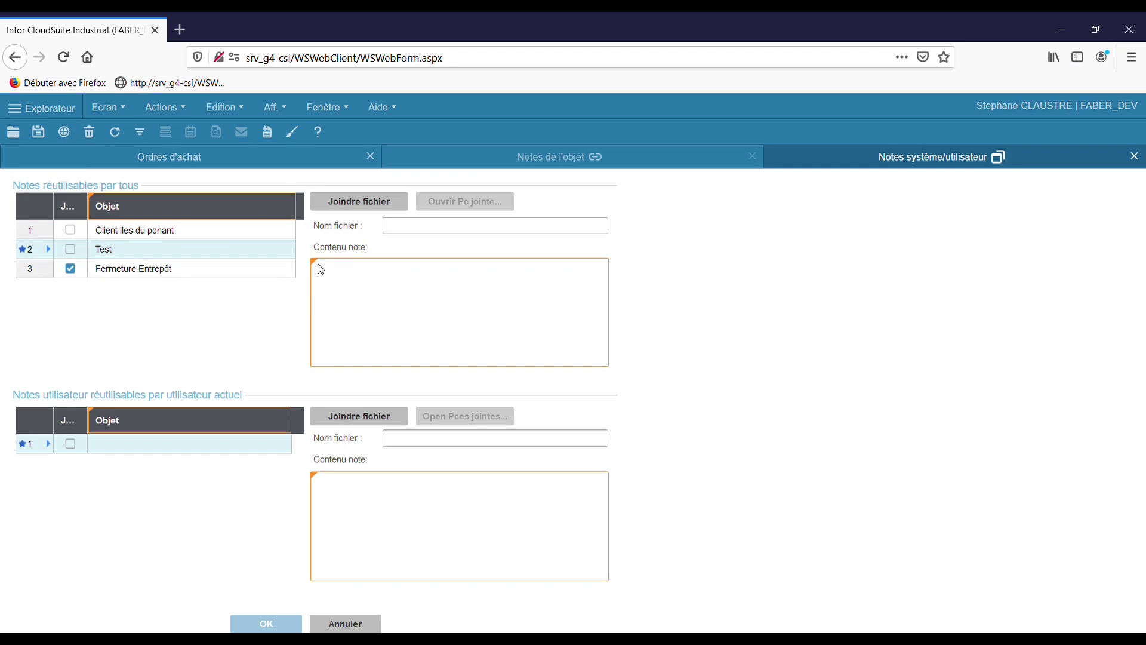
{"action": "left_click", "coordinate": [350, 282]}
{"action": "type", "text": "Mon commentaire"}
{"action": "left_click", "coordinate": [38, 132]}
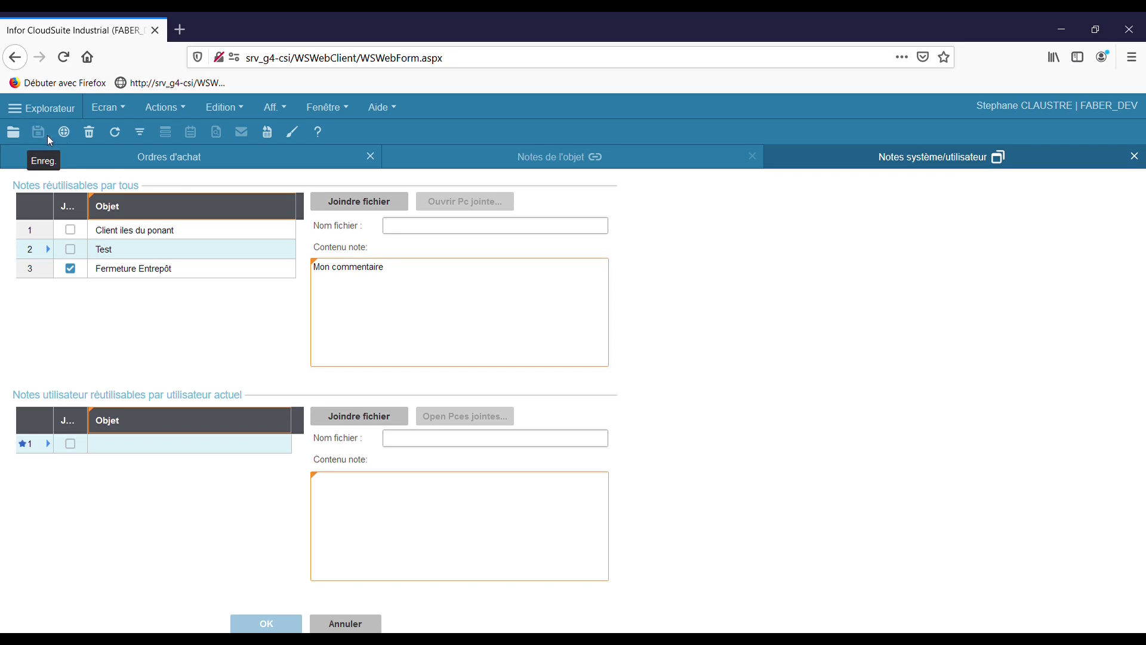
{"action": "left_click", "coordinate": [1134, 156]}
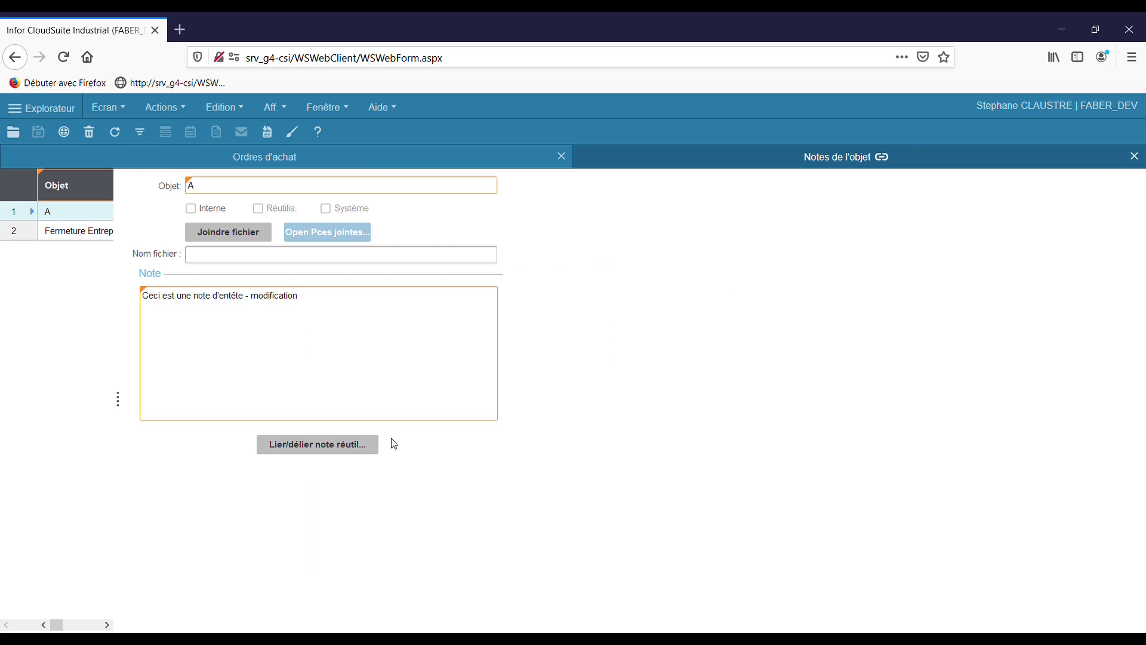
View the reusable notes list again, then open the Articles form and bring up the reusable notes for item FIX-0010-10.
{"action": "left_click", "coordinate": [352, 448]}
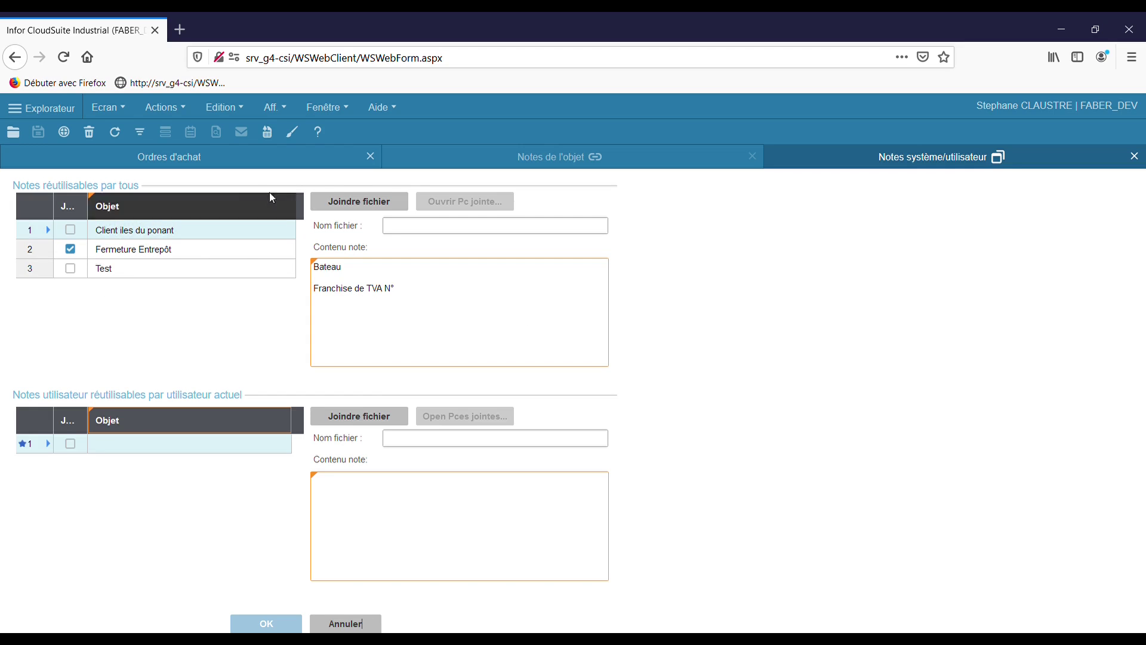
{"action": "left_click", "coordinate": [111, 107]}
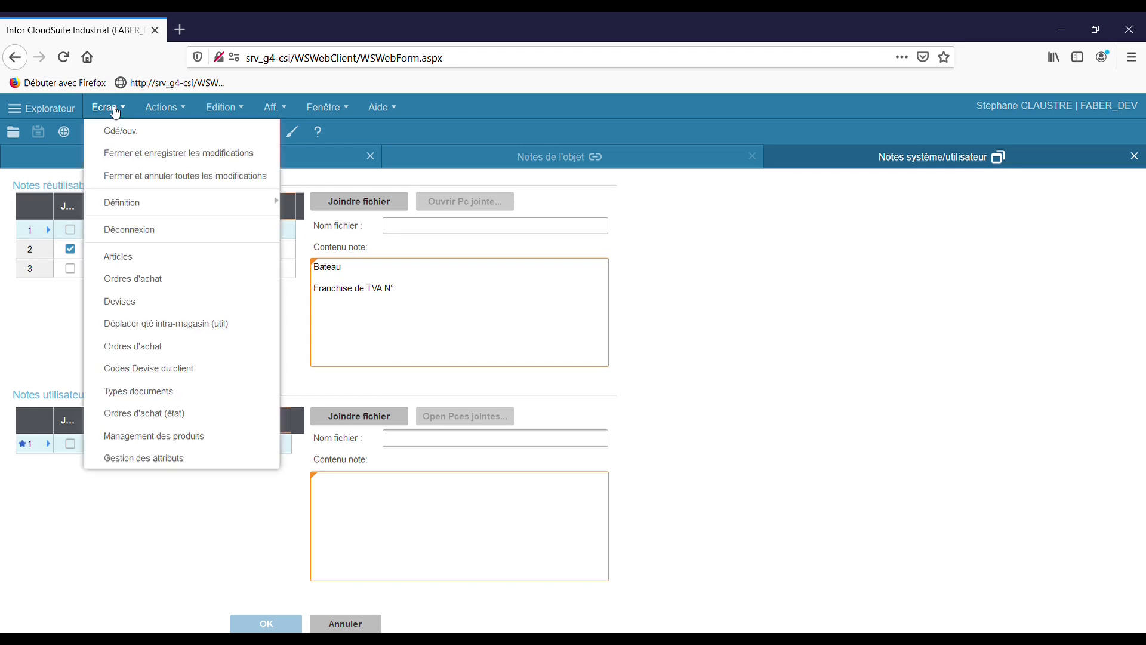
{"action": "left_click", "coordinate": [152, 267]}
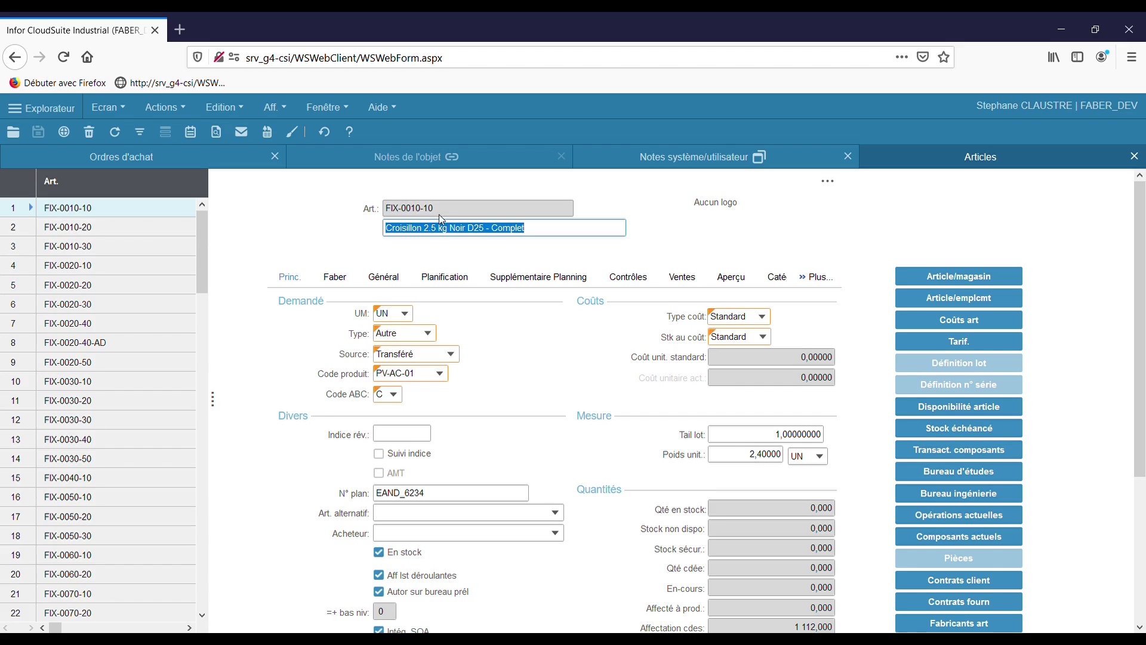
{"action": "left_click", "coordinate": [191, 132]}
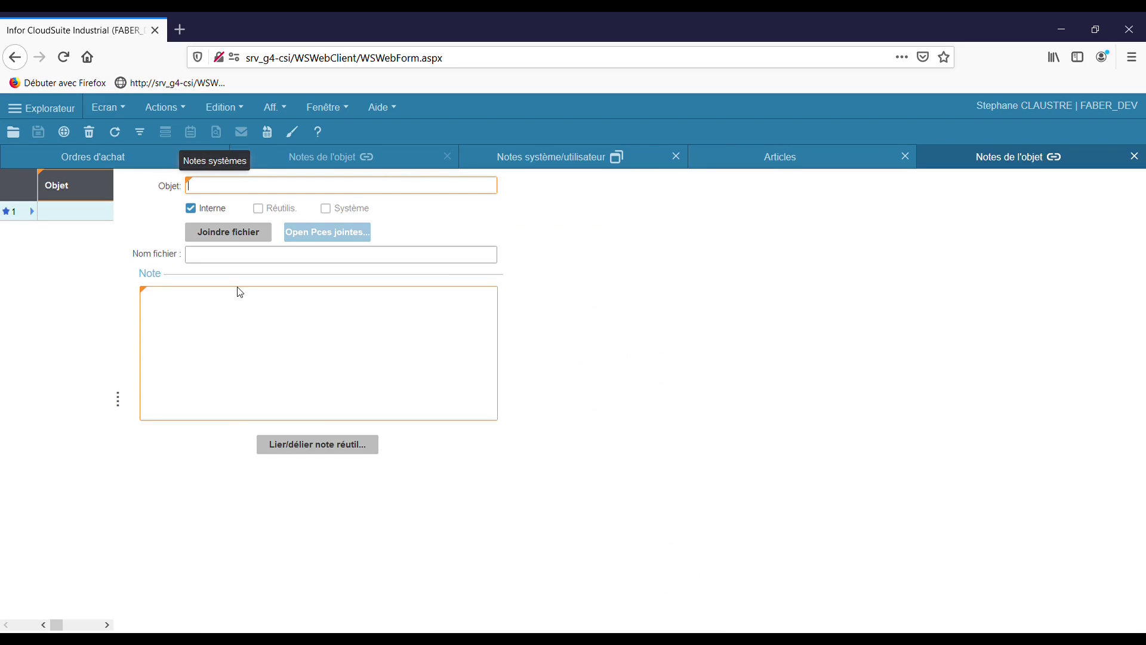
{"action": "left_click", "coordinate": [303, 448]}
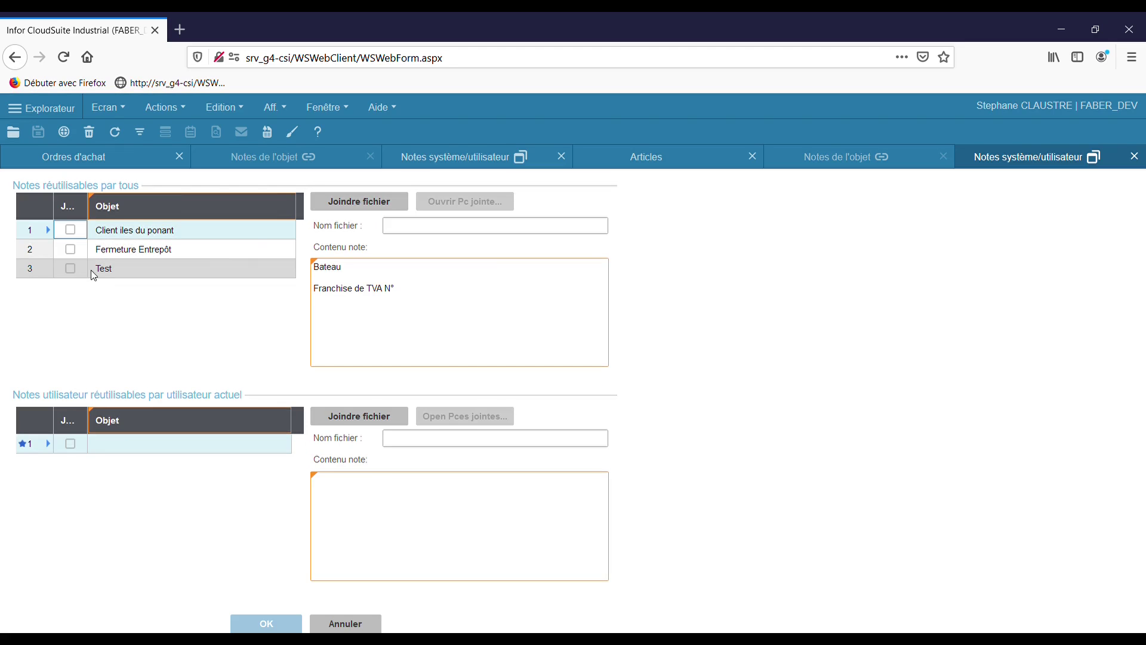
Link the reusable note "Test" to item FIX-0010-10, save it and close the item's object notes.
{"action": "left_click", "coordinate": [125, 270]}
{"action": "left_click", "coordinate": [128, 270]}
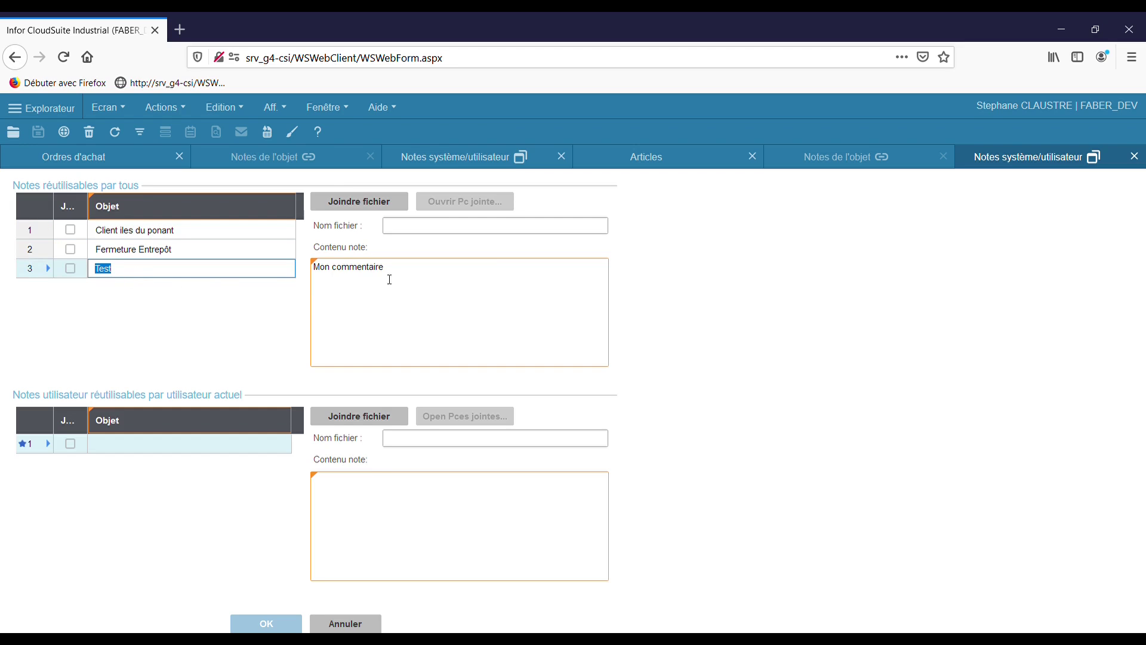
{"action": "left_click", "coordinate": [69, 269]}
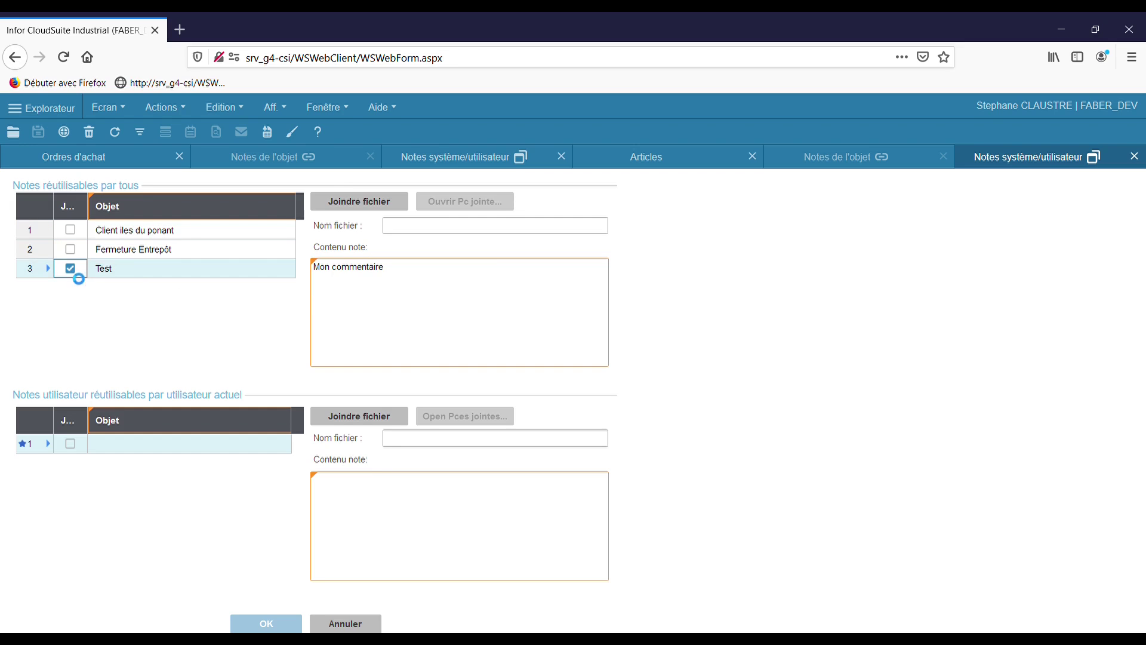
{"action": "left_click", "coordinate": [266, 623]}
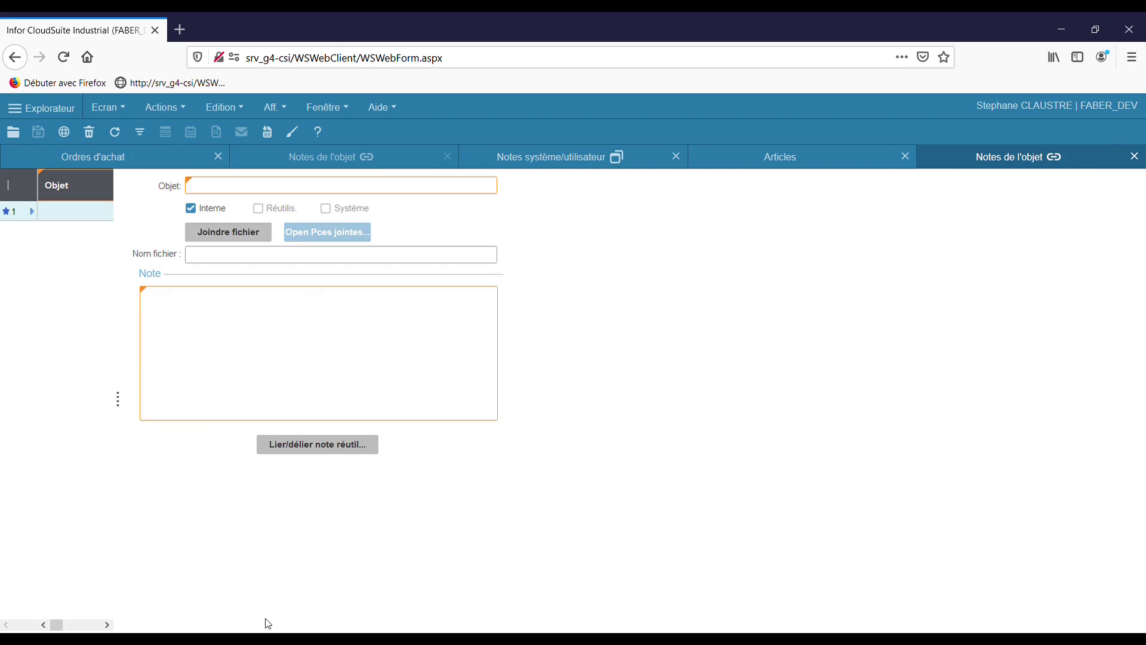
{"action": "left_click", "coordinate": [40, 134]}
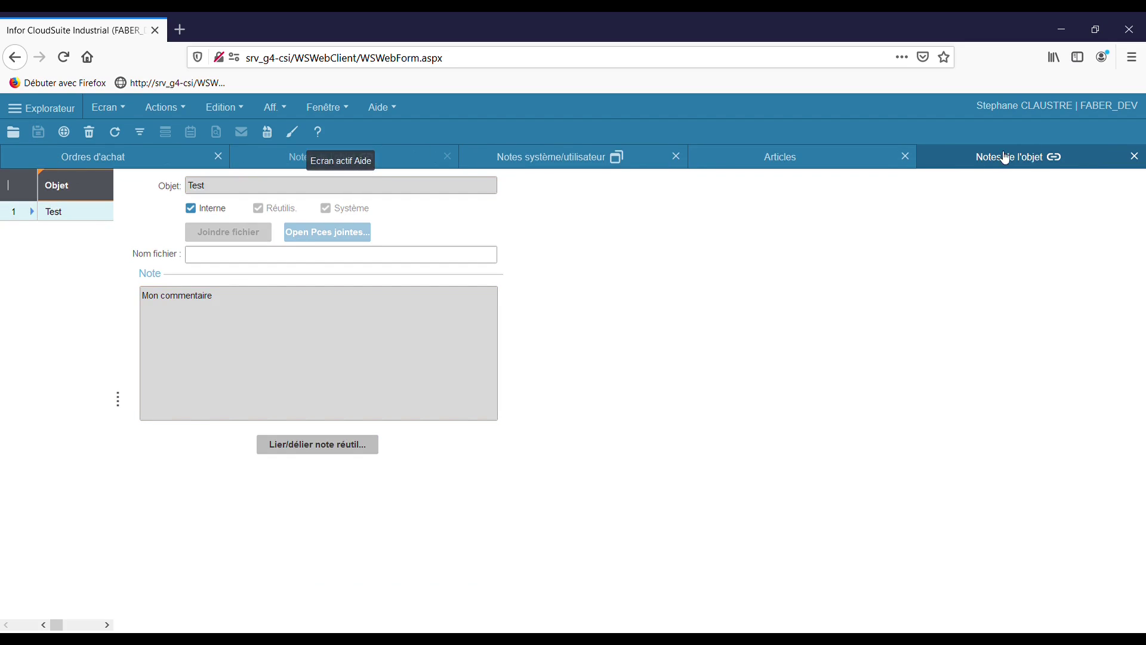
{"action": "left_click", "coordinate": [1134, 157]}
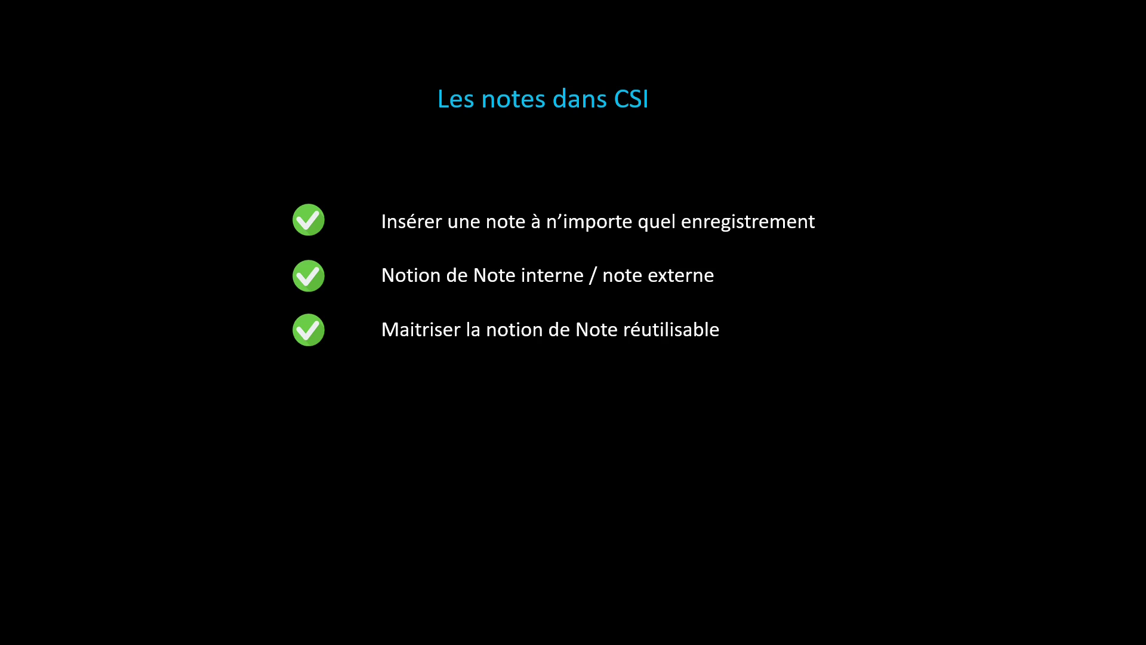
{"action": "key", "text": "Right"}
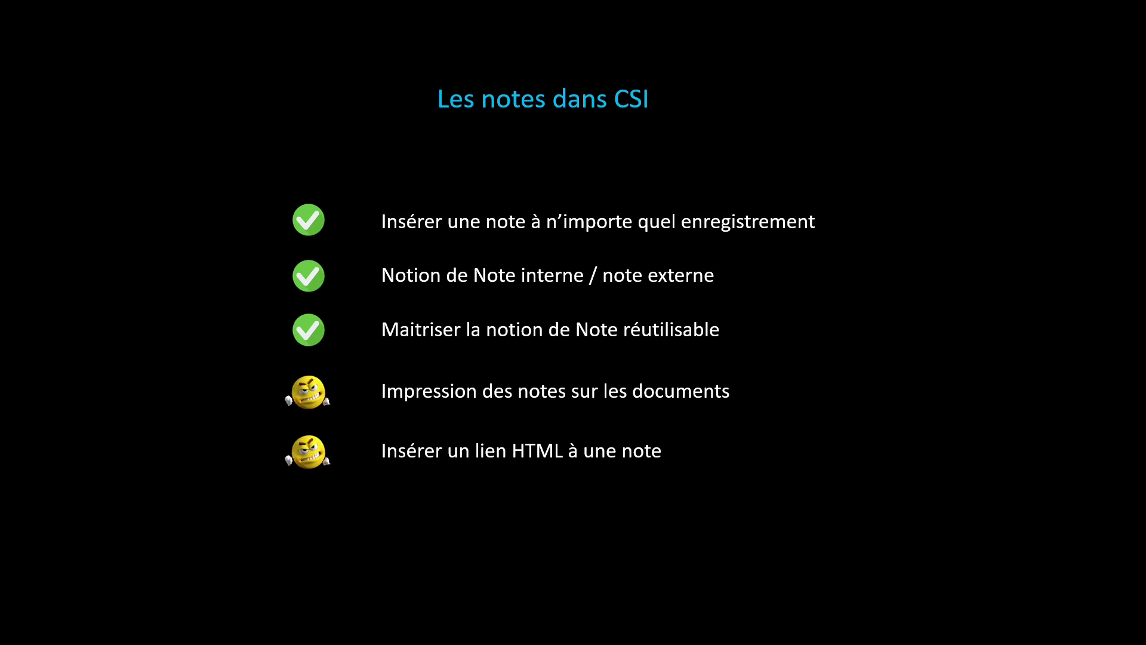